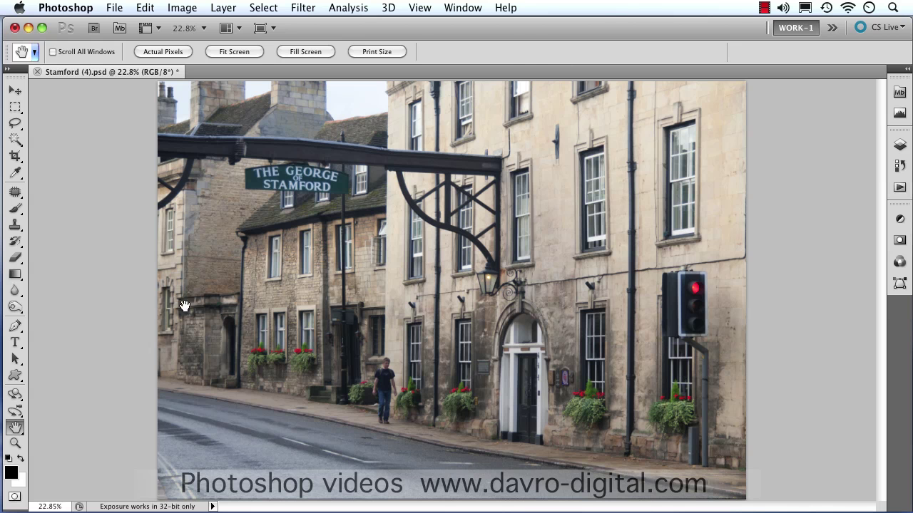
Activate the Clone Stamp tool and dock the Clone Source settings with the collapsed panels, leaving them open
{"action": "left_click", "coordinate": [15, 225]}
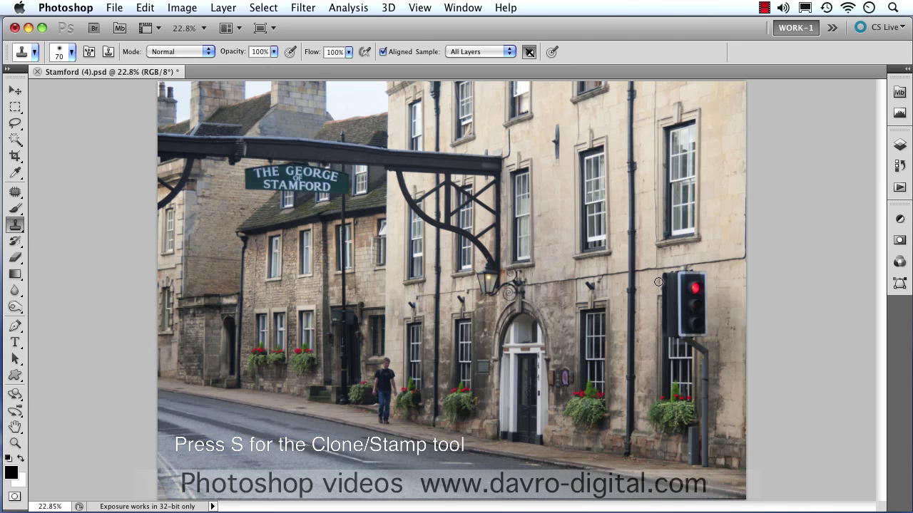
{"action": "left_click", "coordinate": [456, 7]}
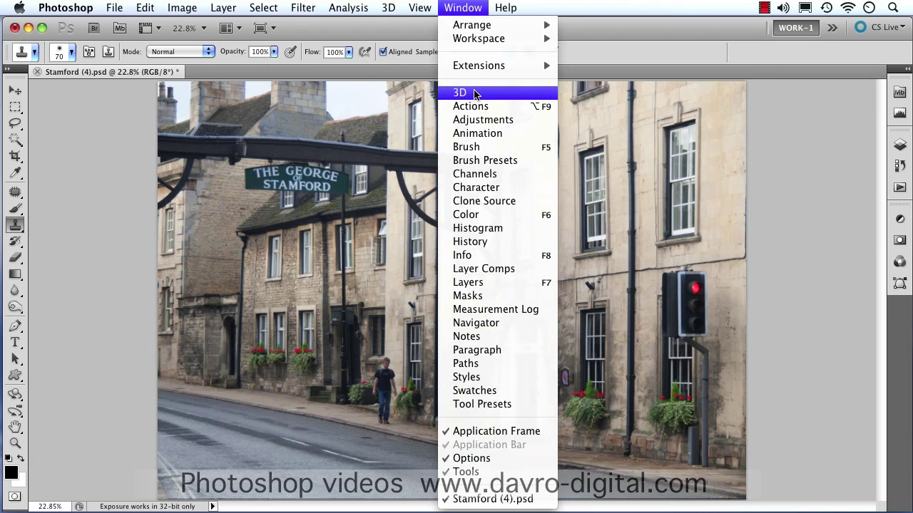
{"action": "left_click", "coordinate": [477, 202]}
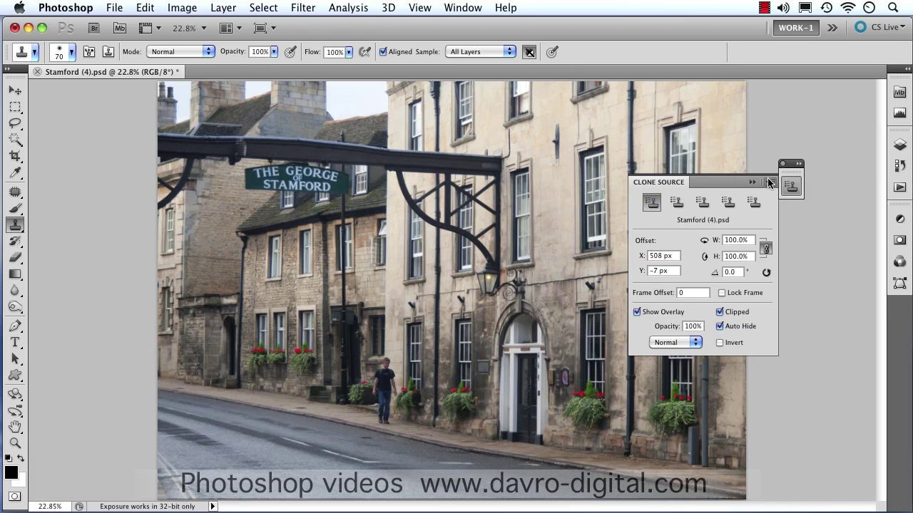
{"action": "mouse_move", "coordinate": [792, 165]}
{"action": "left_mouse_down"}
{"action": "mouse_move", "coordinate": [823, 164]}
{"action": "mouse_move", "coordinate": [899, 109]}
{"action": "left_mouse_up"}
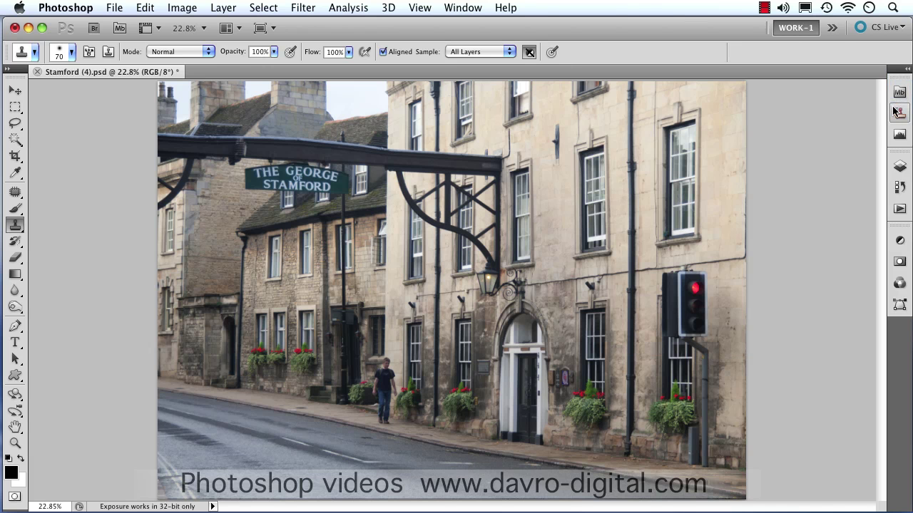
{"action": "left_click", "coordinate": [900, 114]}
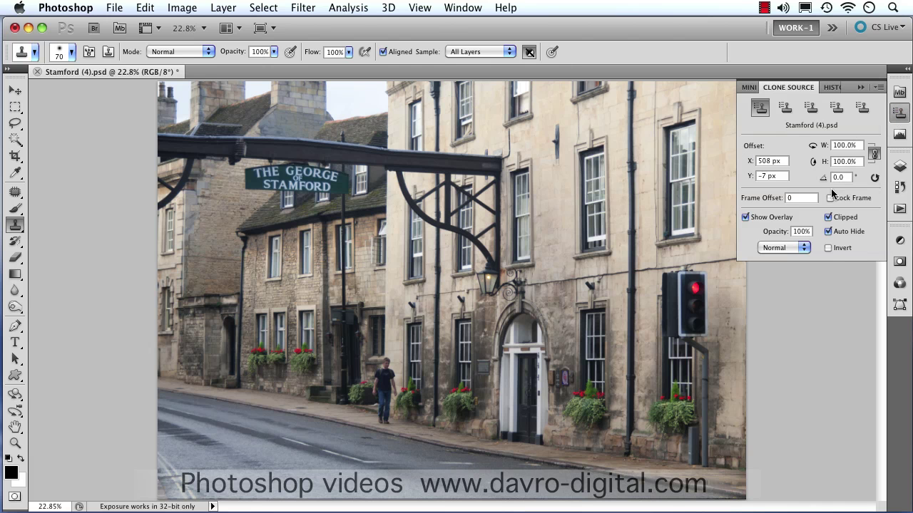
Add an empty layer above the Background for the retouching, with the Clone Stamp sampling All Layers
{"action": "left_click", "coordinate": [900, 166]}
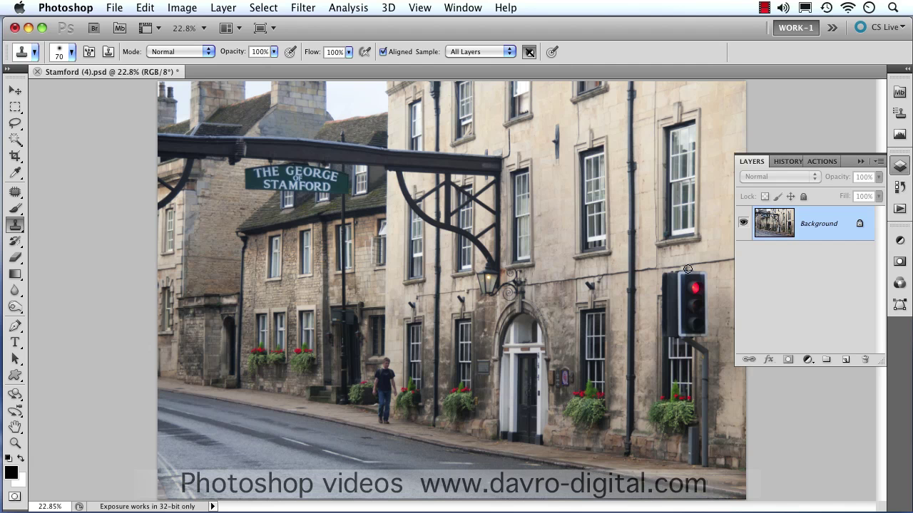
{"action": "left_click", "coordinate": [847, 361]}
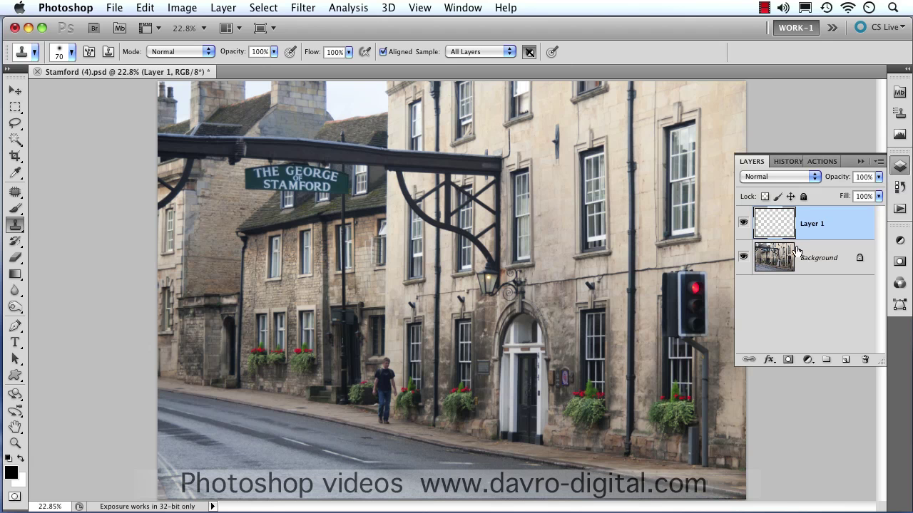
{"action": "left_click", "coordinate": [491, 52]}
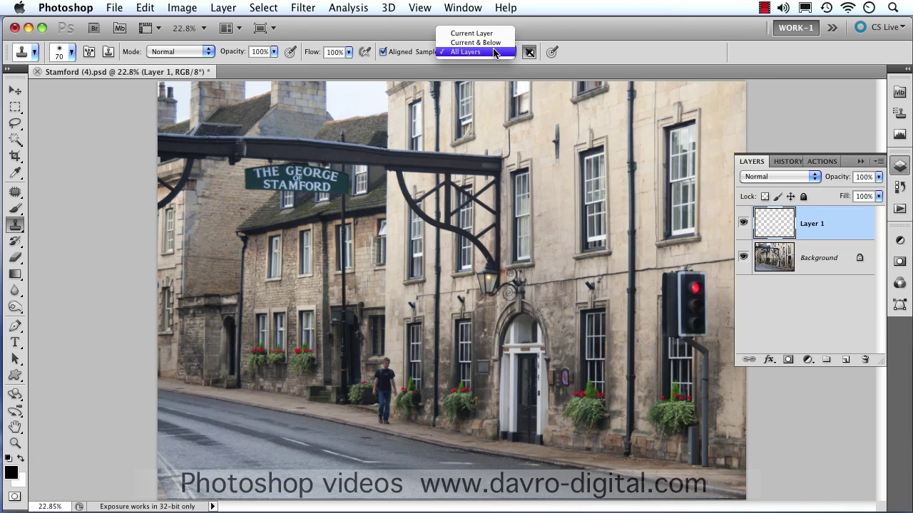
{"action": "left_click", "coordinate": [494, 52]}
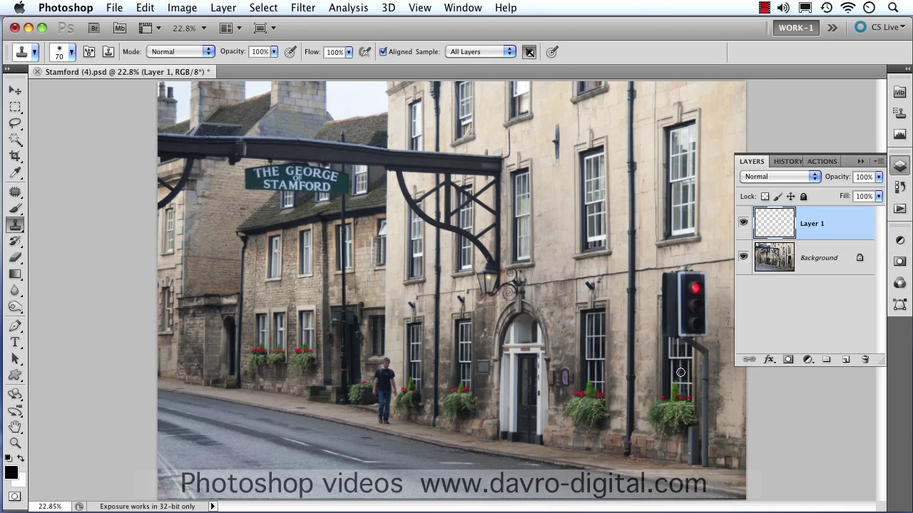
Sample the middle sash bar's corner on the unobstructed window as the clone source for the window behind the traffic light
{"action": "key", "text": "super+space"}
{"action": "left_click_drag", "start_coordinate": [661, 313], "coordinate": [428, 335]}
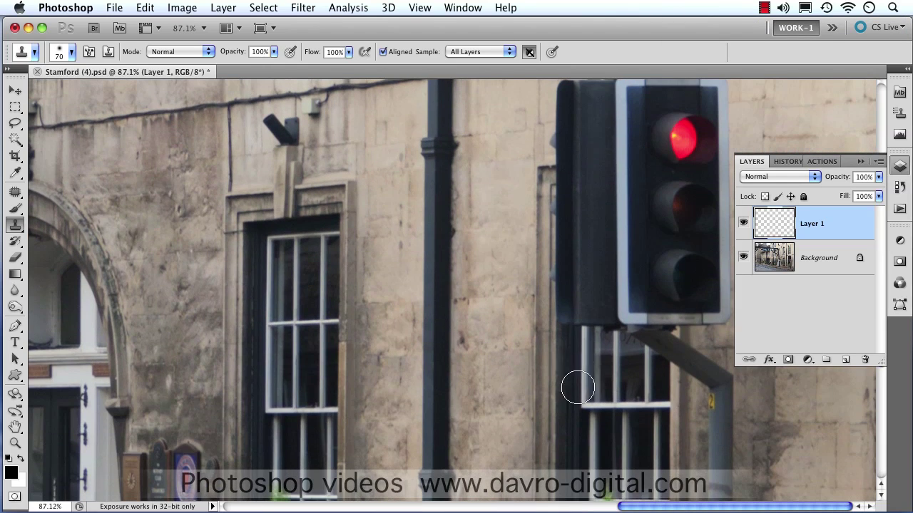
{"action": "left_click", "coordinate": [579, 399], "text": "alt"}
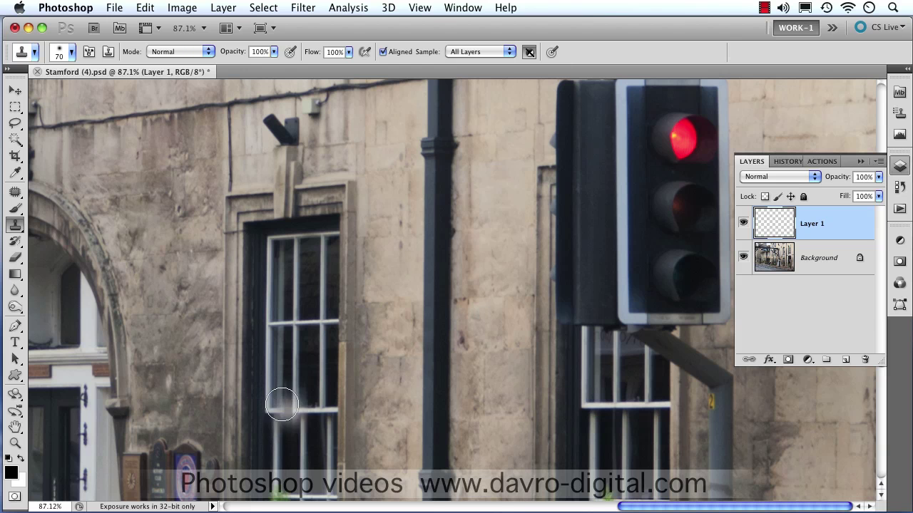
{"action": "left_click_drag", "start_coordinate": [268, 413], "coordinate": [270, 412]}
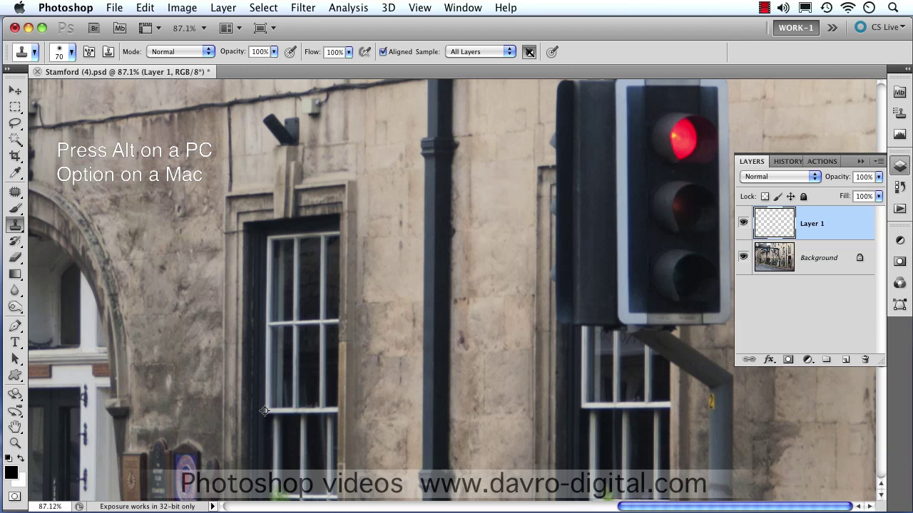
{"action": "left_click", "coordinate": [271, 410], "text": "alt"}
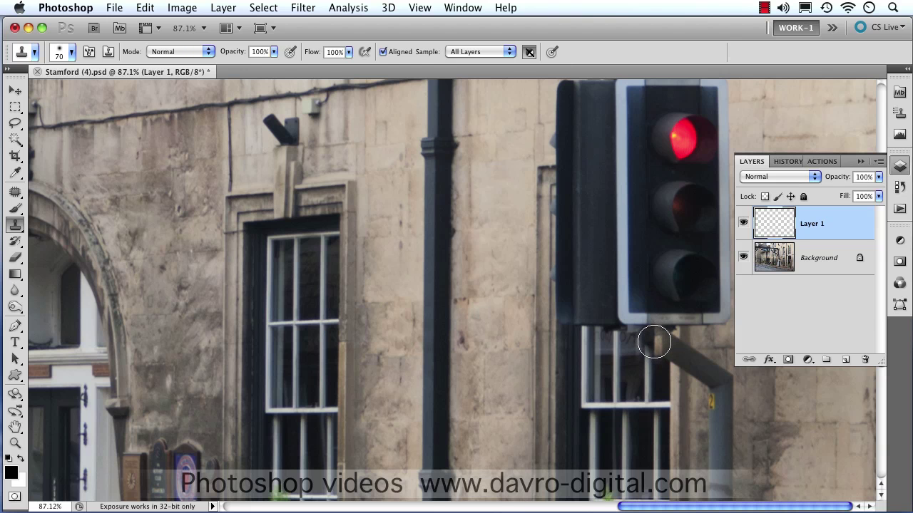
Scale the clone source to 122% in linked width and height, and undo the test stamp
{"action": "left_click", "coordinate": [899, 113]}
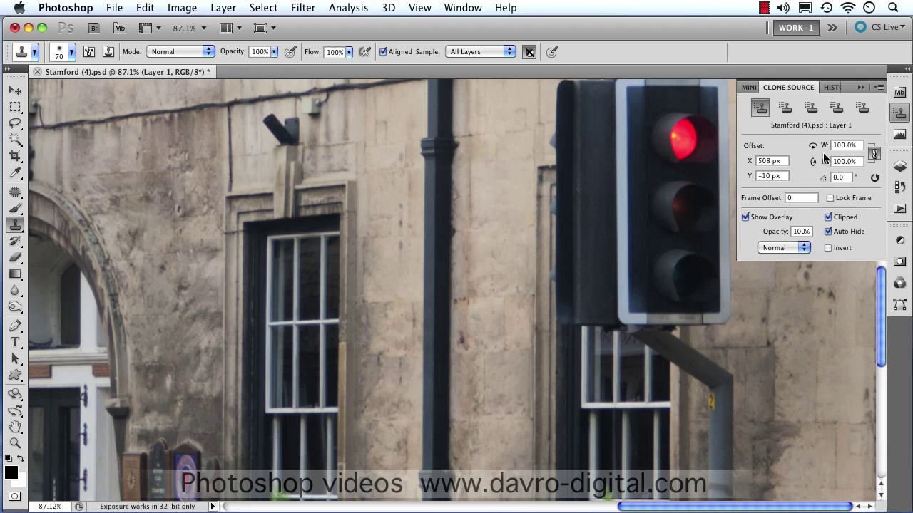
{"action": "left_click_drag", "start_coordinate": [820, 149], "coordinate": [833, 152]}
{"action": "left_click_drag", "start_coordinate": [823, 148], "coordinate": [825, 147]}
{"action": "left_click_drag", "start_coordinate": [825, 147], "coordinate": [826, 150]}
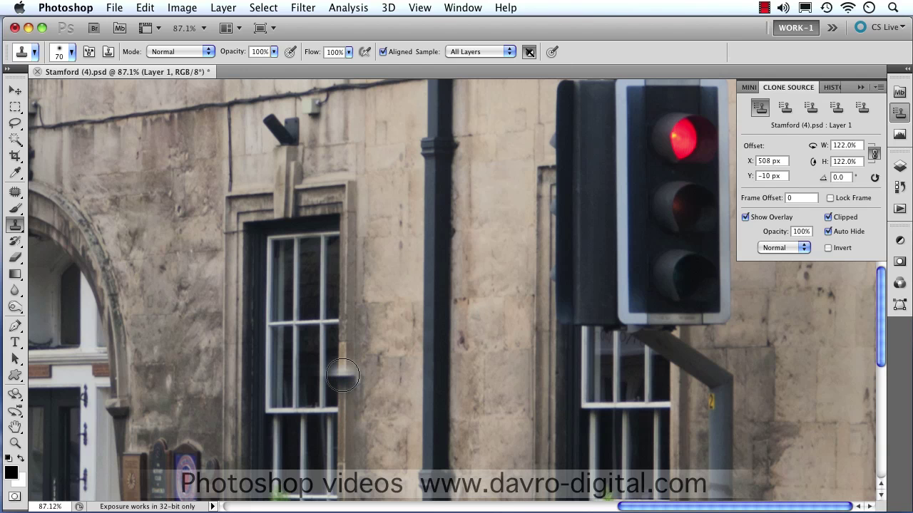
{"action": "left_click", "coordinate": [373, 387]}
{"action": "key", "text": "super+z"}
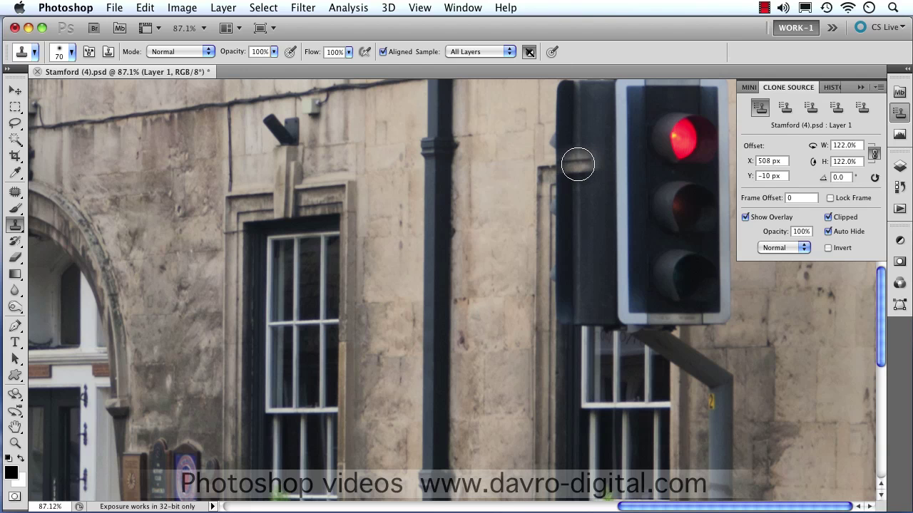
Unlink the clone source's width and height and set only its height to 111%
{"action": "left_click", "coordinate": [874, 154]}
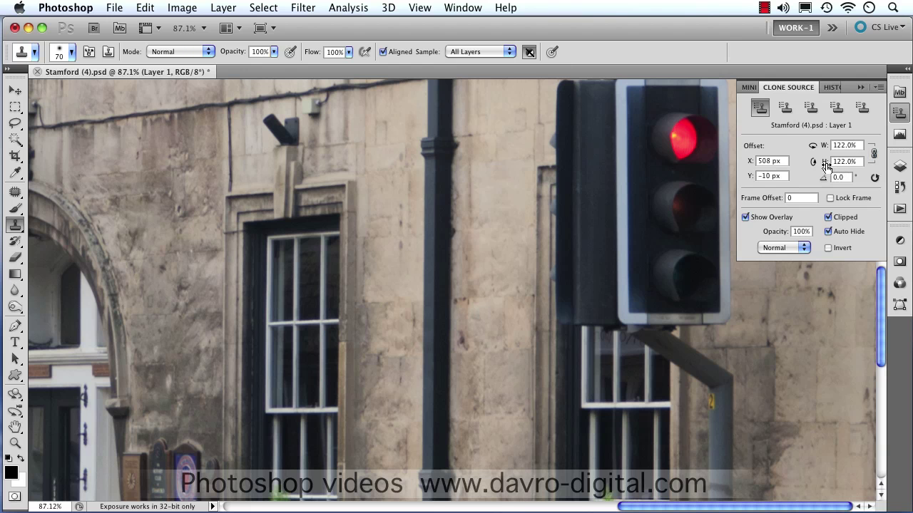
{"action": "left_click_drag", "start_coordinate": [824, 166], "coordinate": [822, 166]}
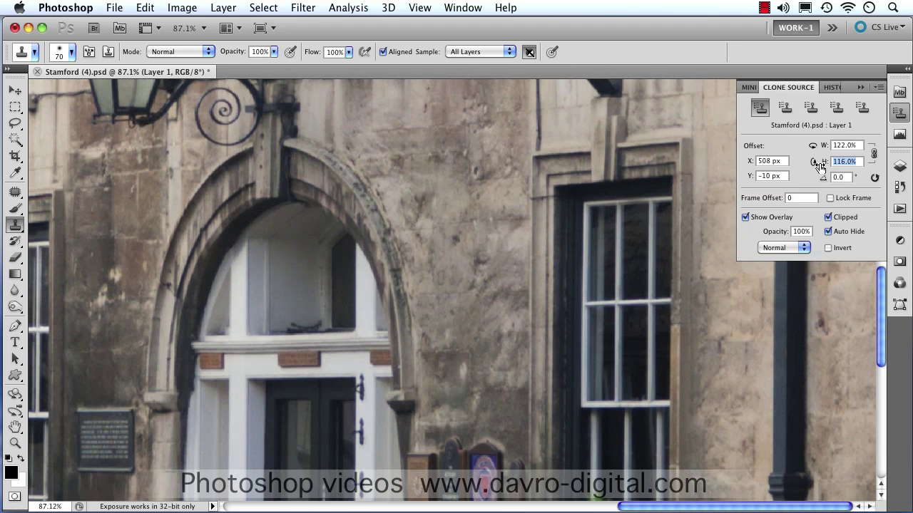
{"action": "left_click_drag", "start_coordinate": [818, 167], "coordinate": [816, 168]}
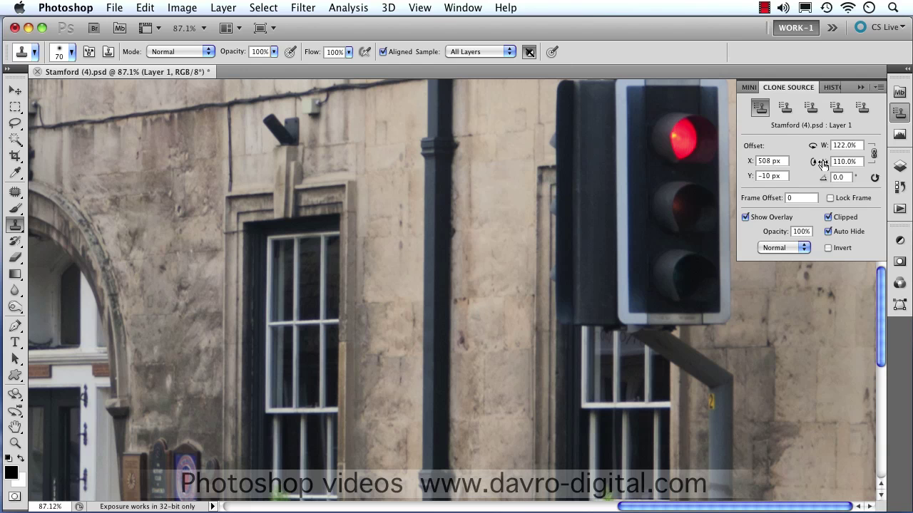
{"action": "left_click_drag", "start_coordinate": [823, 167], "coordinate": [824, 166]}
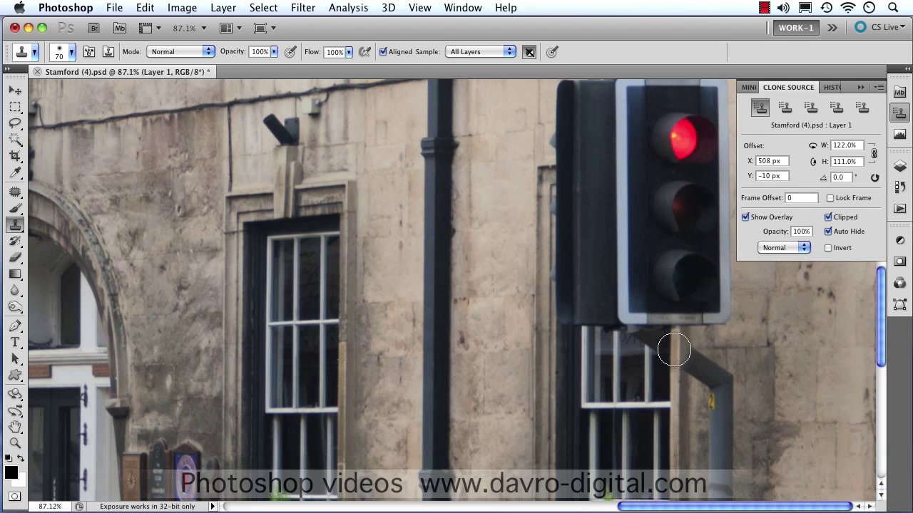
Clone the sampled window, its stone frame and the lintel over the traffic light head and the start of its bracket
{"action": "left_click_drag", "start_coordinate": [669, 347], "coordinate": [643, 349]}
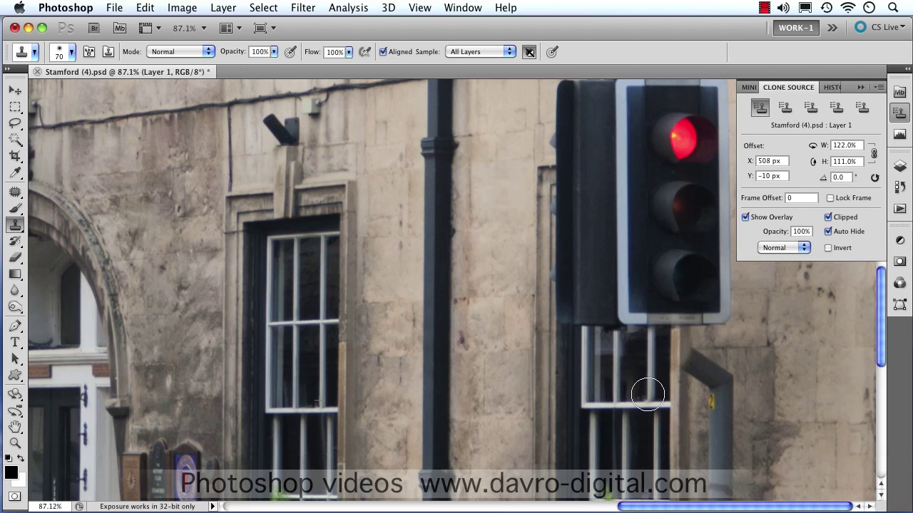
{"action": "mouse_move", "coordinate": [631, 339]}
{"action": "left_mouse_down"}
{"action": "mouse_move", "coordinate": [597, 346]}
{"action": "mouse_move", "coordinate": [609, 352]}
{"action": "mouse_move", "coordinate": [590, 352]}
{"action": "mouse_move", "coordinate": [602, 328]}
{"action": "left_mouse_up"}
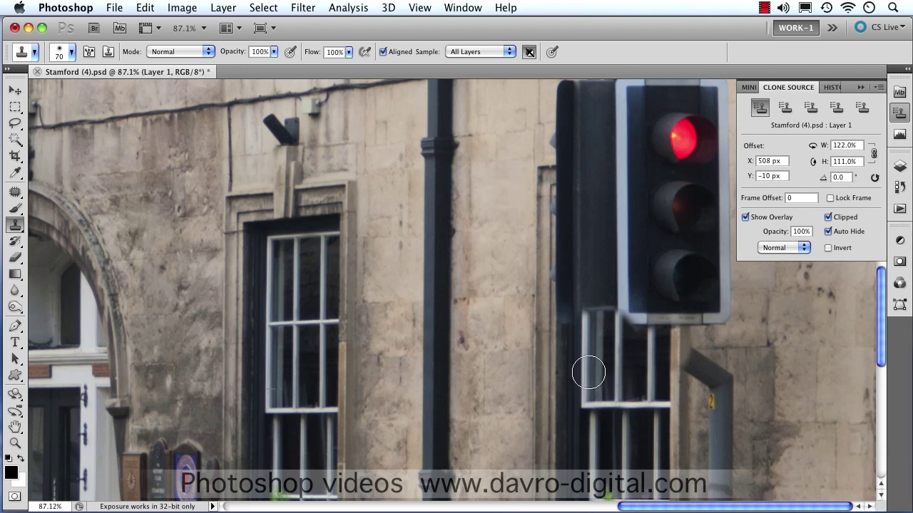
{"action": "mouse_move", "coordinate": [582, 350]}
{"action": "left_mouse_down"}
{"action": "mouse_move", "coordinate": [560, 269]}
{"action": "mouse_move", "coordinate": [550, 268]}
{"action": "mouse_move", "coordinate": [553, 274]}
{"action": "mouse_move", "coordinate": [561, 211]}
{"action": "left_mouse_up"}
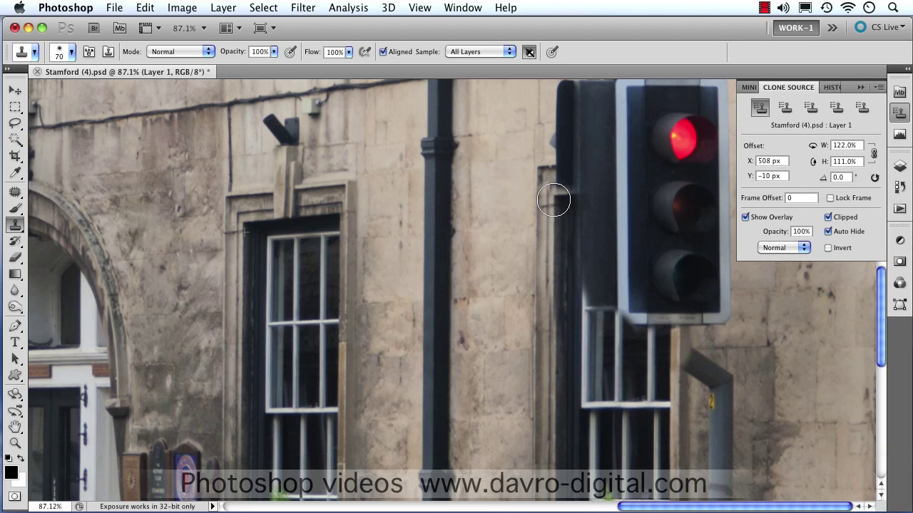
{"action": "mouse_move", "coordinate": [554, 178]}
{"action": "left_mouse_down"}
{"action": "mouse_move", "coordinate": [689, 169]}
{"action": "mouse_move", "coordinate": [666, 152]}
{"action": "mouse_move", "coordinate": [679, 159]}
{"action": "mouse_move", "coordinate": [608, 160]}
{"action": "left_mouse_up"}
{"action": "mouse_move", "coordinate": [661, 183]}
{"action": "left_mouse_down"}
{"action": "mouse_move", "coordinate": [680, 201]}
{"action": "mouse_move", "coordinate": [678, 328]}
{"action": "mouse_move", "coordinate": [650, 305]}
{"action": "mouse_move", "coordinate": [644, 263]}
{"action": "mouse_move", "coordinate": [624, 269]}
{"action": "mouse_move", "coordinate": [589, 250]}
{"action": "mouse_move", "coordinate": [597, 218]}
{"action": "mouse_move", "coordinate": [608, 224]}
{"action": "mouse_move", "coordinate": [658, 201]}
{"action": "mouse_move", "coordinate": [590, 206]}
{"action": "mouse_move", "coordinate": [597, 261]}
{"action": "mouse_move", "coordinate": [617, 273]}
{"action": "left_mouse_up"}
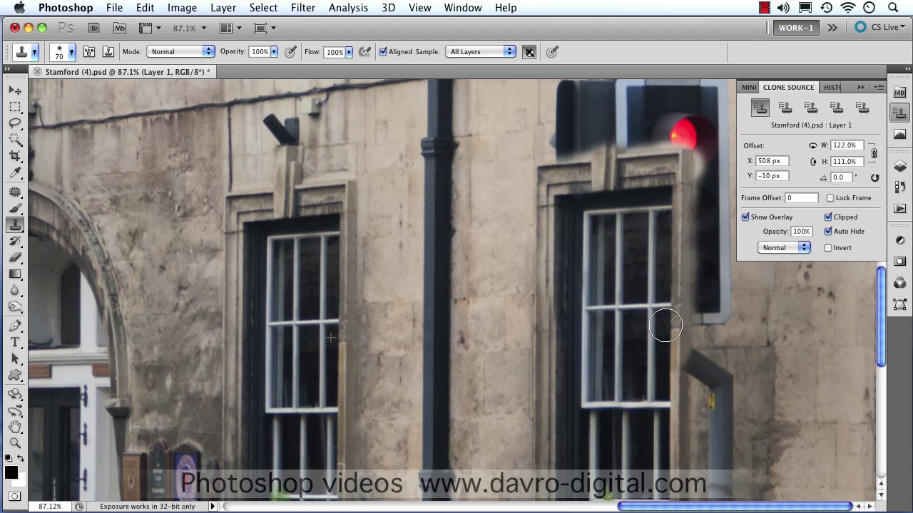
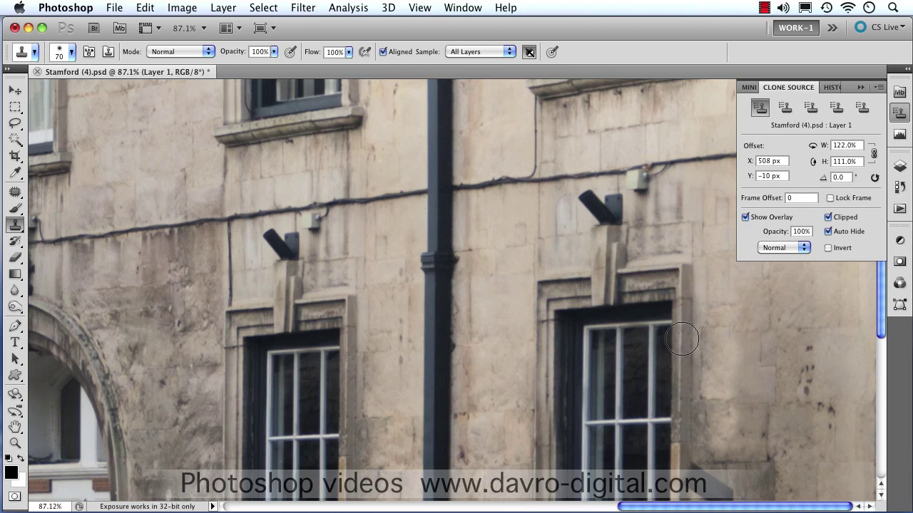
Clone the window's side surround and adjoining stonework over the traffic light's angled support arm
{"action": "mouse_move", "coordinate": [682, 339]}
{"action": "left_mouse_down"}
{"action": "mouse_move", "coordinate": [669, 348]}
{"action": "mouse_move", "coordinate": [628, 331]}
{"action": "mouse_move", "coordinate": [665, 405]}
{"action": "left_mouse_up"}
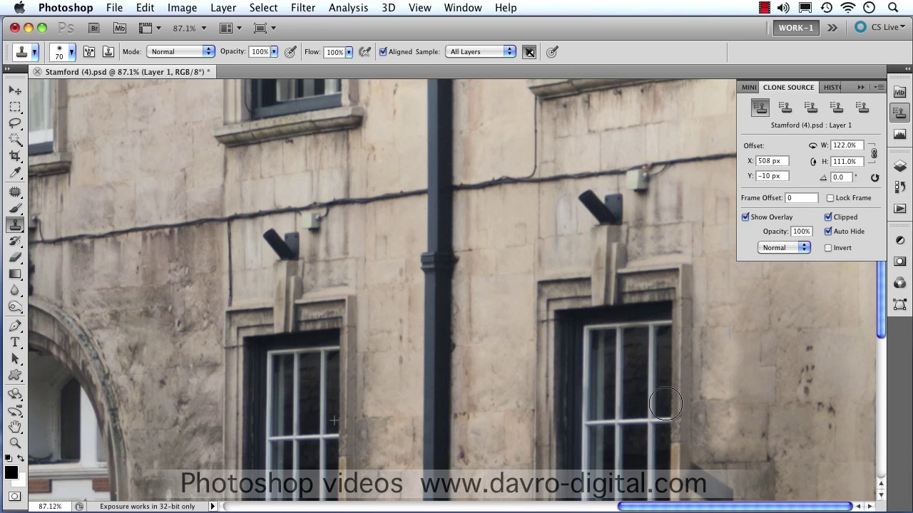
{"action": "left_click_drag", "start_coordinate": [658, 453], "coordinate": [609, 271]}
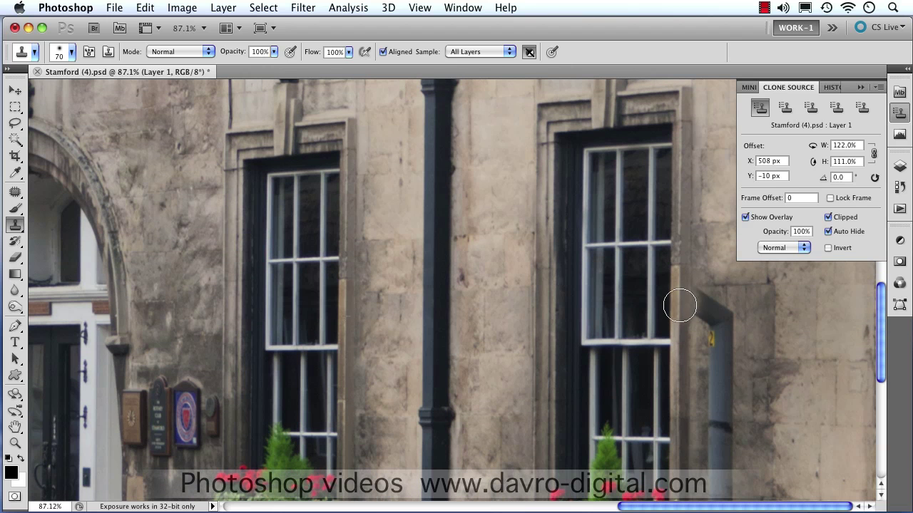
{"action": "mouse_move", "coordinate": [678, 302]}
{"action": "left_mouse_down"}
{"action": "mouse_move", "coordinate": [724, 316]}
{"action": "mouse_move", "coordinate": [711, 311]}
{"action": "mouse_move", "coordinate": [705, 322]}
{"action": "mouse_move", "coordinate": [716, 336]}
{"action": "left_mouse_up"}
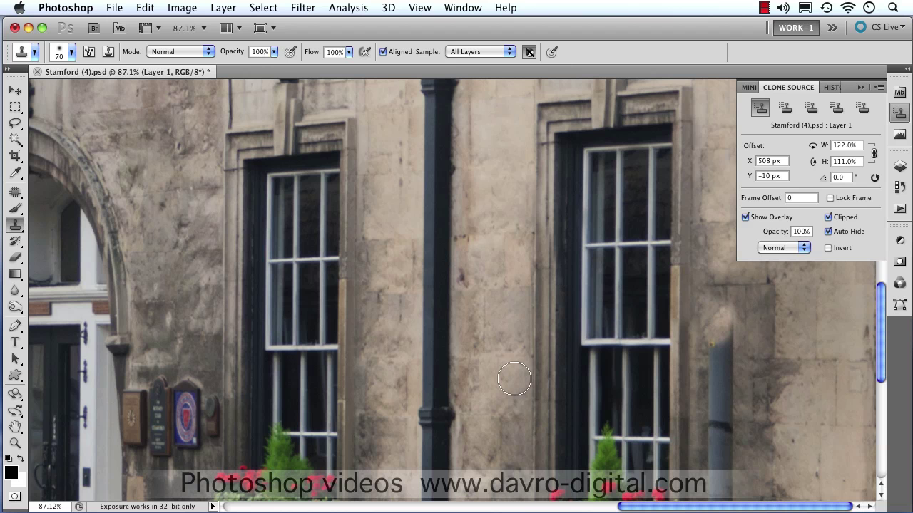
{"action": "left_click_drag", "start_coordinate": [668, 421], "coordinate": [528, 383]}
{"action": "left_click", "coordinate": [382, 359]}
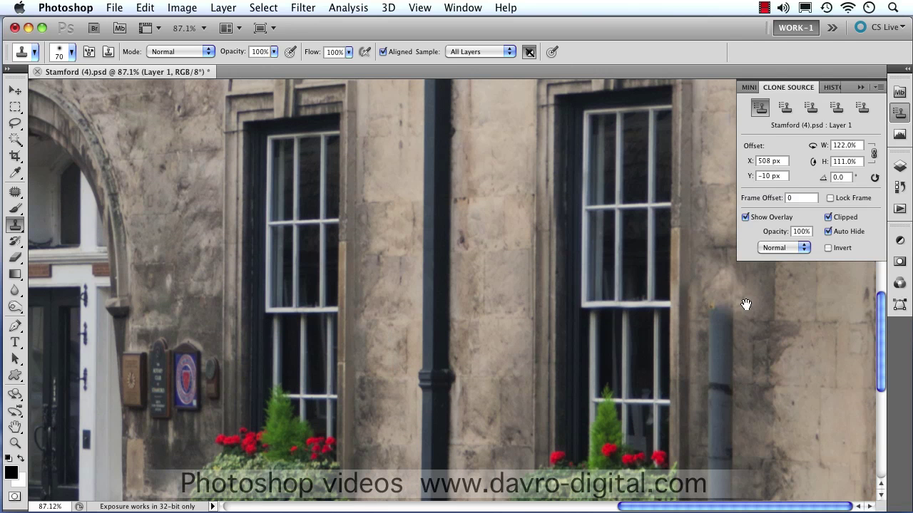
Sample the wall stone beside the traffic light pole and clone it over the pole's upper end
{"action": "left_click_drag", "start_coordinate": [735, 324], "coordinate": [727, 361]}
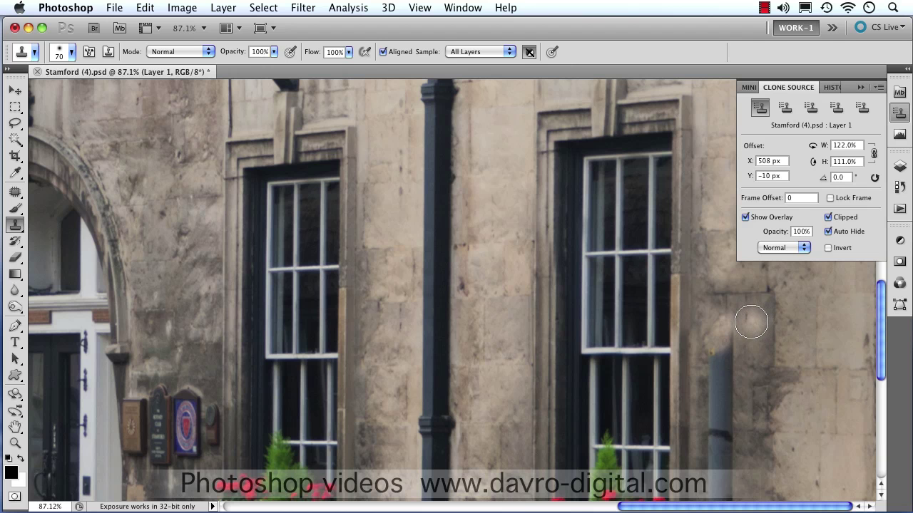
{"action": "left_click", "coordinate": [756, 317], "text": "alt"}
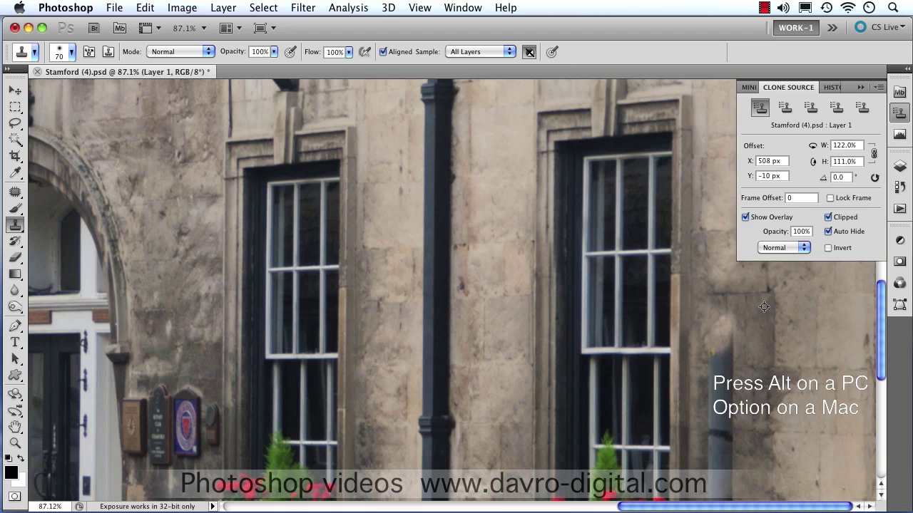
{"action": "left_click", "coordinate": [725, 336]}
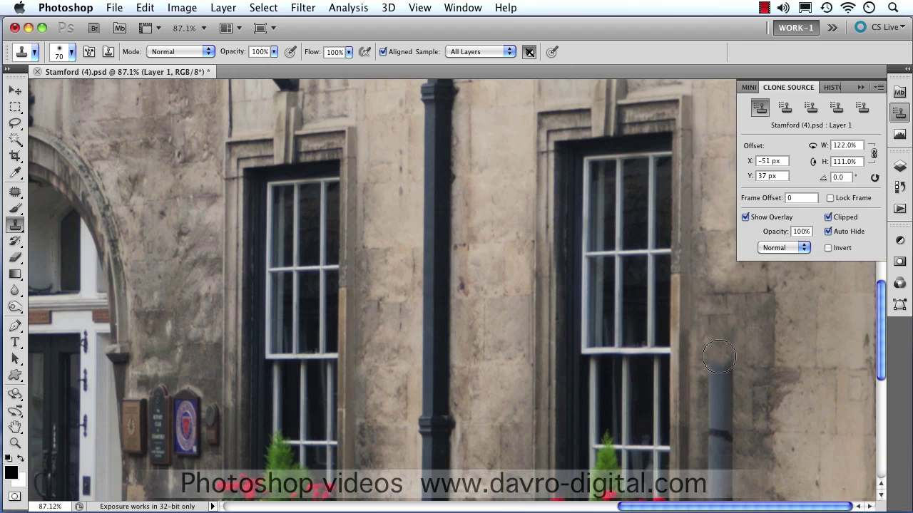
{"action": "left_click", "coordinate": [764, 371], "text": "alt"}
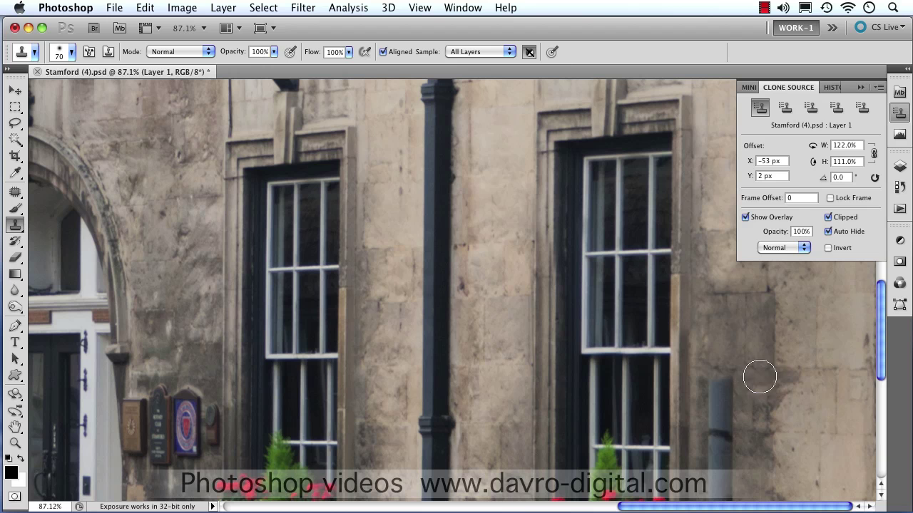
{"action": "left_click_drag", "start_coordinate": [759, 378], "coordinate": [755, 414]}
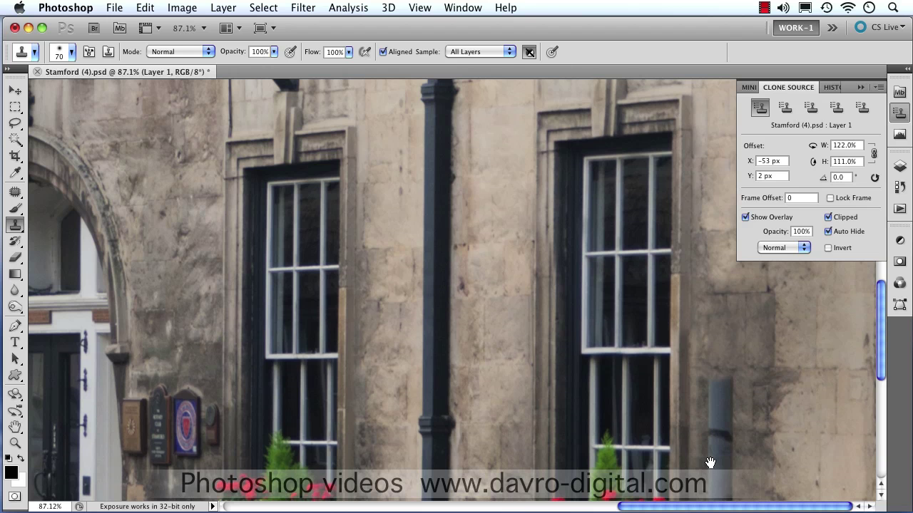
Clone adjoining wall stonework over the middle stretch of the traffic light pole beside the window
{"action": "left_click_drag", "start_coordinate": [711, 464], "coordinate": [715, 354]}
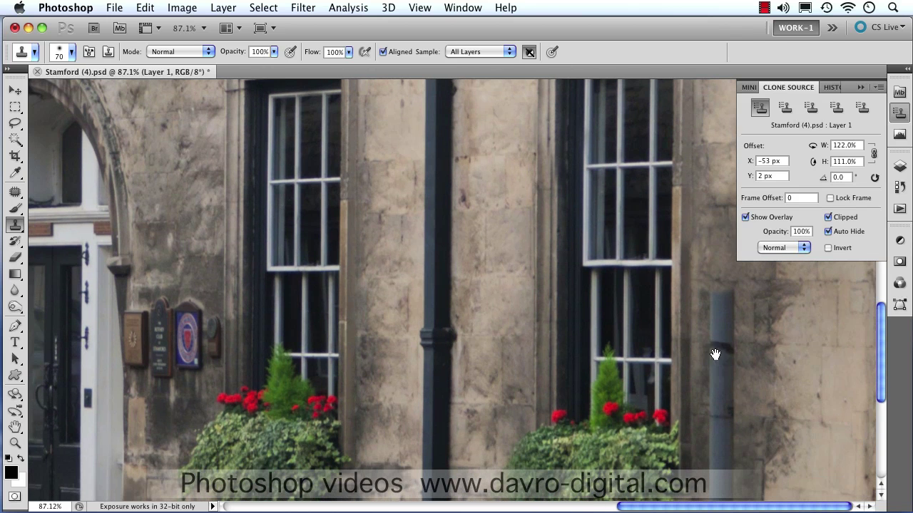
{"action": "left_click", "coordinate": [861, 88]}
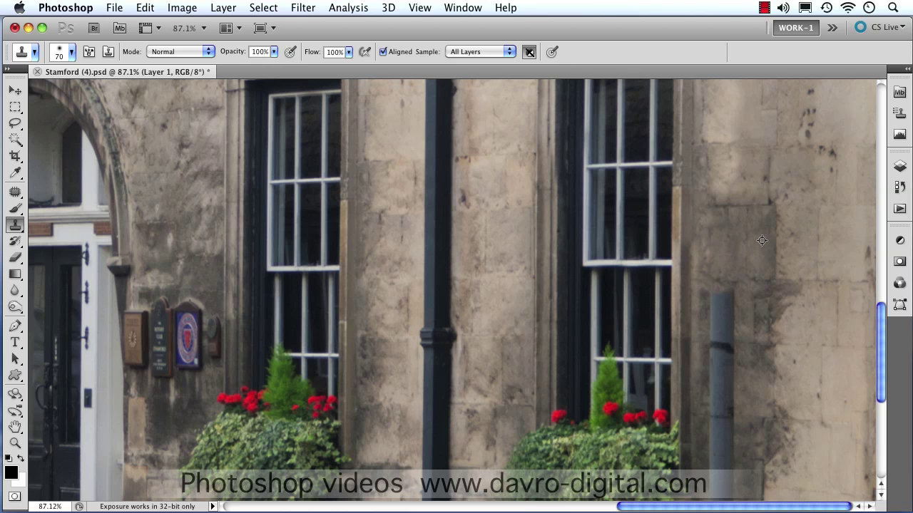
{"action": "left_click", "coordinate": [766, 264], "text": "alt"}
{"action": "mouse_move", "coordinate": [734, 402]}
{"action": "left_mouse_down"}
{"action": "mouse_move", "coordinate": [713, 357]}
{"action": "mouse_move", "coordinate": [729, 361]}
{"action": "mouse_move", "coordinate": [714, 351]}
{"action": "mouse_move", "coordinate": [745, 362]}
{"action": "mouse_move", "coordinate": [726, 369]}
{"action": "mouse_move", "coordinate": [710, 364]}
{"action": "mouse_move", "coordinate": [736, 361]}
{"action": "mouse_move", "coordinate": [712, 353]}
{"action": "mouse_move", "coordinate": [717, 405]}
{"action": "left_mouse_up"}
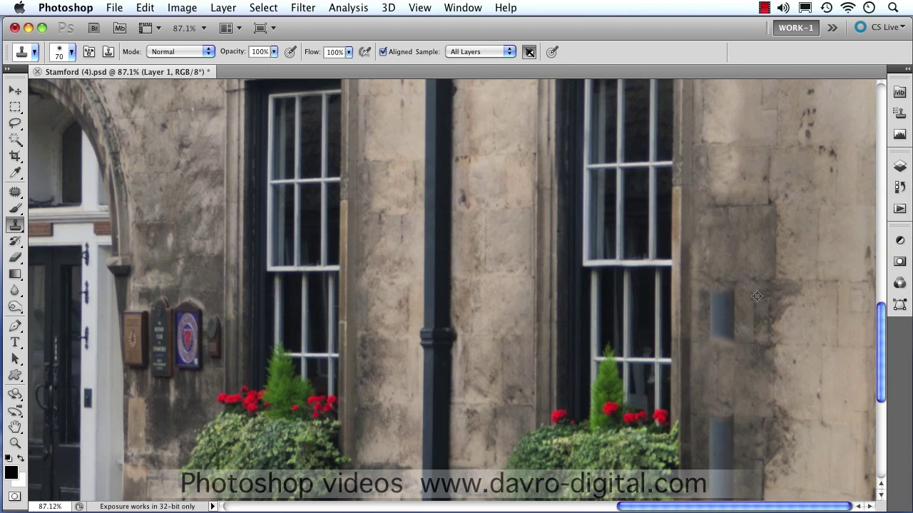
{"action": "left_click", "coordinate": [721, 230], "text": "alt"}
{"action": "mouse_move", "coordinate": [713, 302]}
{"action": "left_mouse_down"}
{"action": "mouse_move", "coordinate": [725, 299]}
{"action": "mouse_move", "coordinate": [720, 329]}
{"action": "mouse_move", "coordinate": [720, 311]}
{"action": "left_mouse_up"}
Clone the dark wall stone over the pole beside the flower box, down to the height of the grey cabinet
{"action": "scroll", "coordinate": [713, 347], "scroll_direction": "down", "scroll_amount": 6}
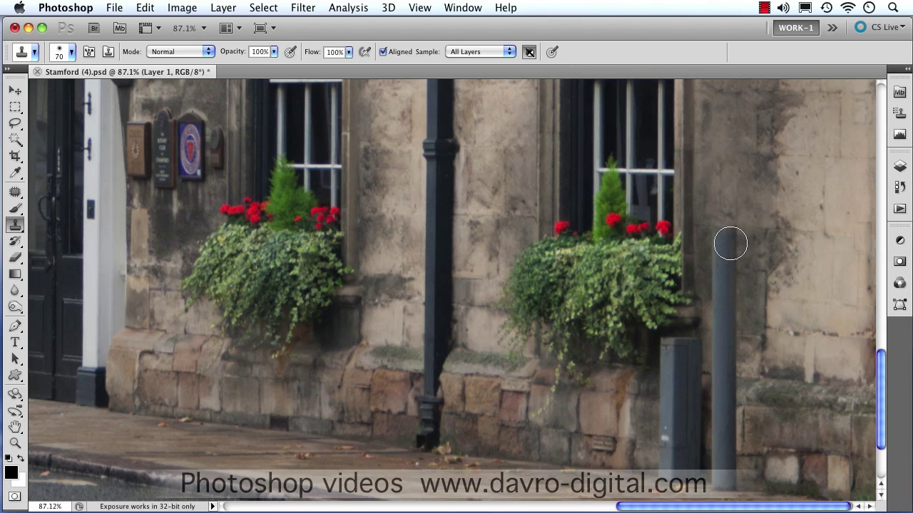
{"action": "mouse_move", "coordinate": [730, 244]}
{"action": "left_mouse_down"}
{"action": "mouse_move", "coordinate": [721, 238]}
{"action": "mouse_move", "coordinate": [724, 320]}
{"action": "left_mouse_up"}
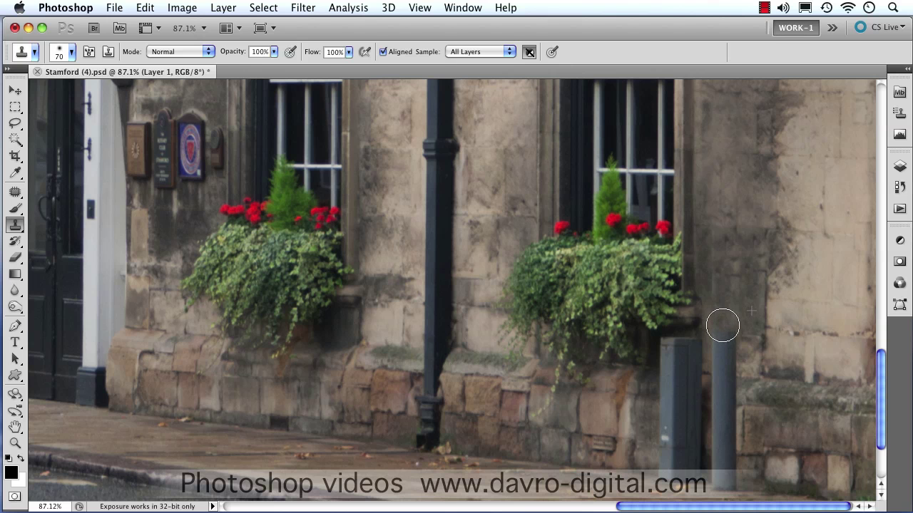
{"action": "left_click", "coordinate": [714, 244], "text": "alt"}
{"action": "left_click_drag", "start_coordinate": [736, 258], "coordinate": [730, 251]}
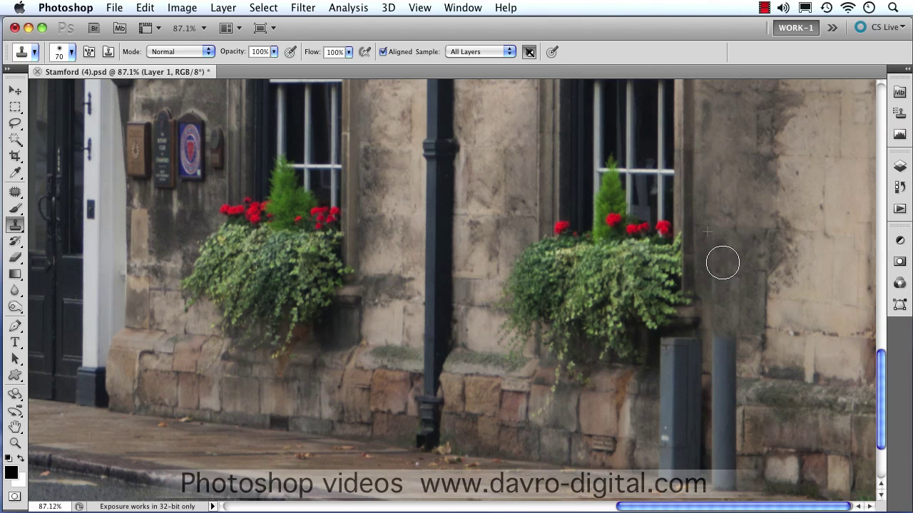
Clone matching lower-wall stonework over the grey cabinet and the pole's base, and retouch the pale patch and stone ledge there
{"action": "mouse_move", "coordinate": [389, 325]}
{"action": "left_mouse_down"}
{"action": "mouse_move", "coordinate": [357, 302]}
{"action": "mouse_move", "coordinate": [403, 307]}
{"action": "left_mouse_up"}
{"action": "left_click", "coordinate": [898, 114]}
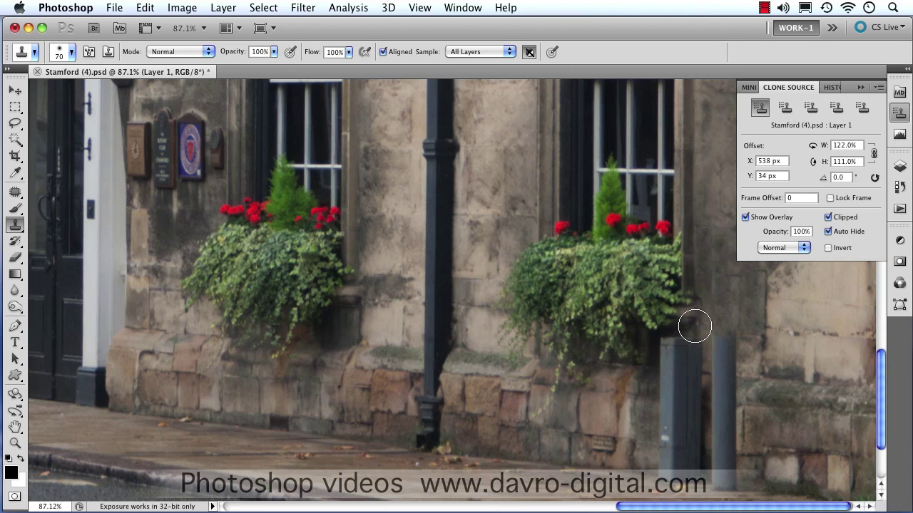
{"action": "left_click", "coordinate": [694, 326]}
{"action": "mouse_move", "coordinate": [694, 326]}
{"action": "left_mouse_down"}
{"action": "mouse_move", "coordinate": [664, 346]}
{"action": "mouse_move", "coordinate": [682, 353]}
{"action": "mouse_move", "coordinate": [665, 375]}
{"action": "mouse_move", "coordinate": [683, 375]}
{"action": "mouse_move", "coordinate": [655, 376]}
{"action": "mouse_move", "coordinate": [687, 380]}
{"action": "mouse_move", "coordinate": [695, 361]}
{"action": "mouse_move", "coordinate": [690, 397]}
{"action": "mouse_move", "coordinate": [671, 403]}
{"action": "mouse_move", "coordinate": [669, 415]}
{"action": "mouse_move", "coordinate": [692, 422]}
{"action": "mouse_move", "coordinate": [666, 442]}
{"action": "mouse_move", "coordinate": [666, 477]}
{"action": "mouse_move", "coordinate": [729, 484]}
{"action": "mouse_move", "coordinate": [719, 353]}
{"action": "left_mouse_up"}
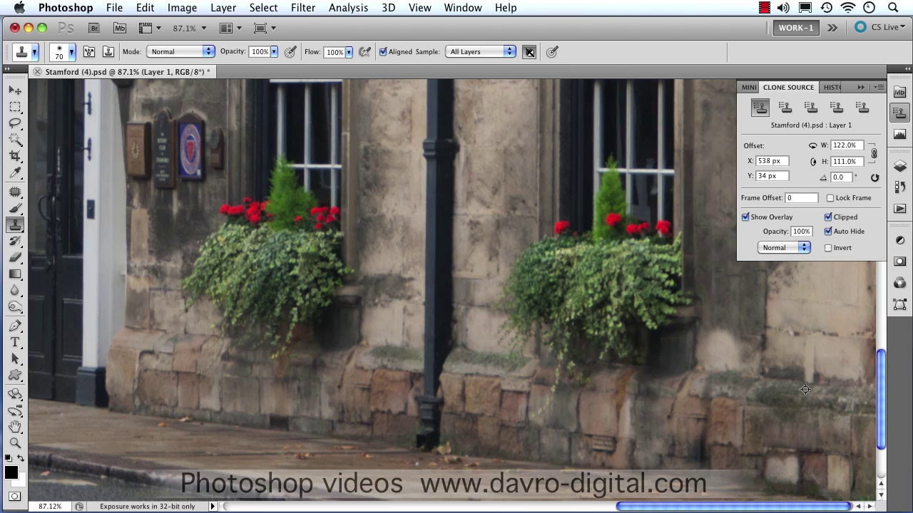
{"action": "left_click", "coordinate": [833, 387], "text": "alt"}
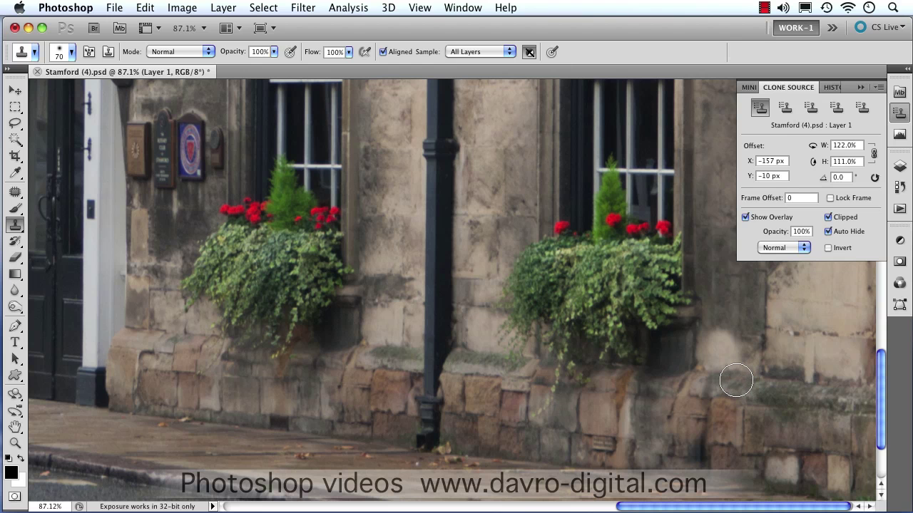
{"action": "left_click_drag", "start_coordinate": [728, 383], "coordinate": [705, 380]}
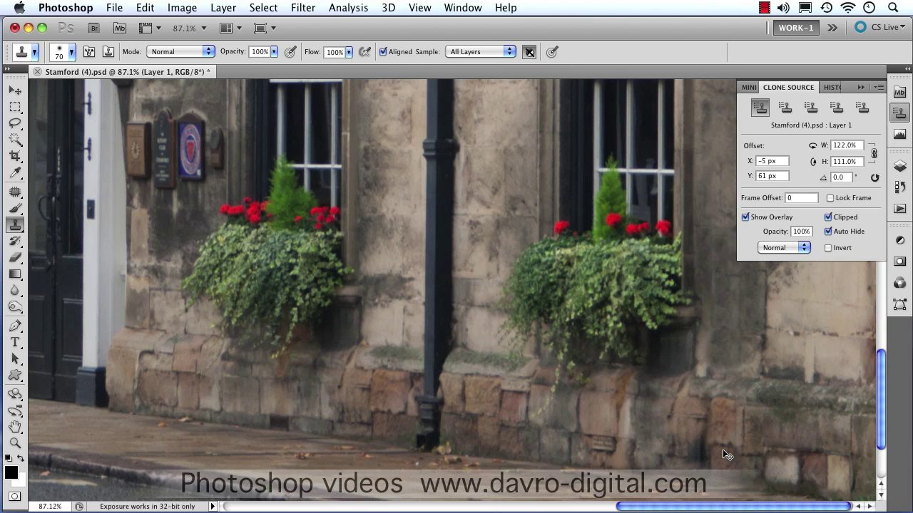
Compare the whole photo before and after the retouching by hiding and showing Layer 1
{"action": "key", "text": "super+0"}
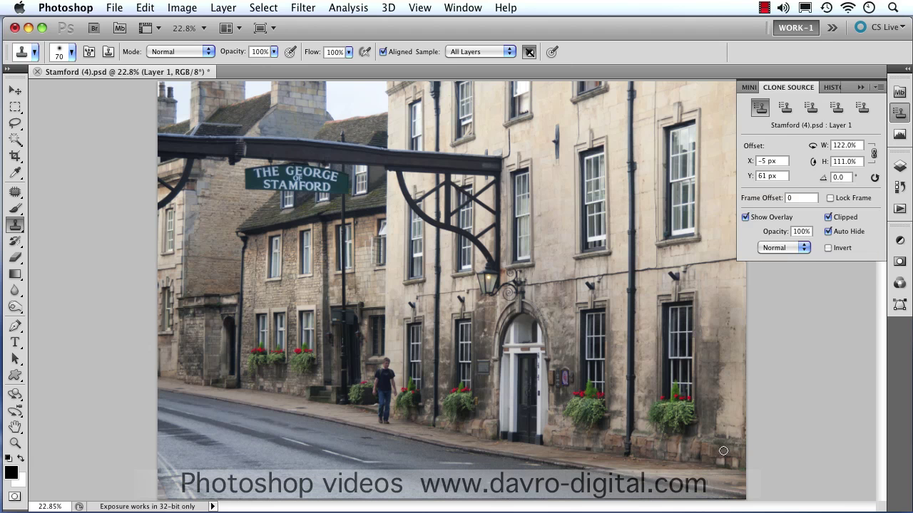
{"action": "left_click", "coordinate": [898, 168]}
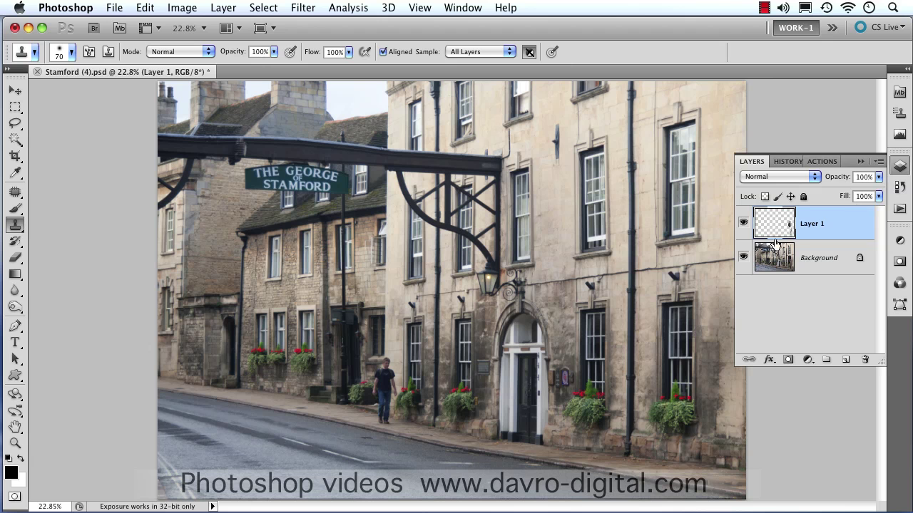
{"action": "left_click", "coordinate": [743, 227]}
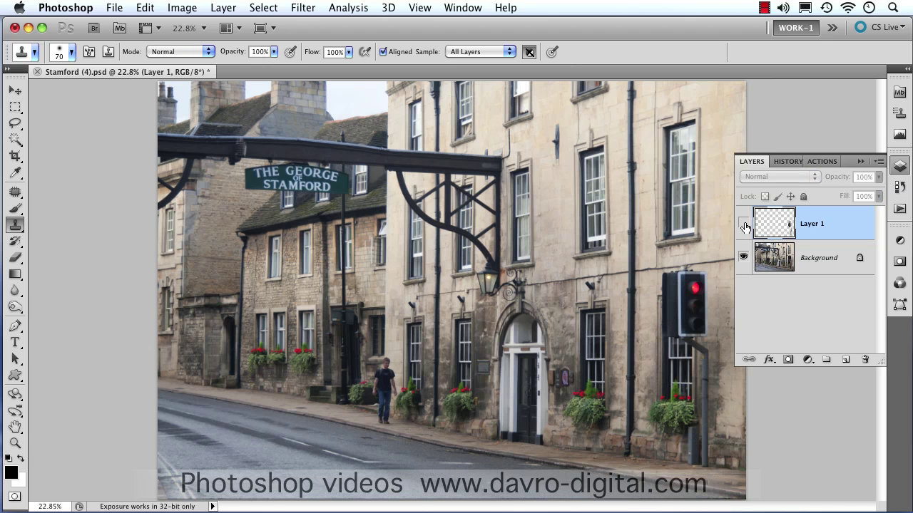
{"action": "left_click", "coordinate": [743, 227]}
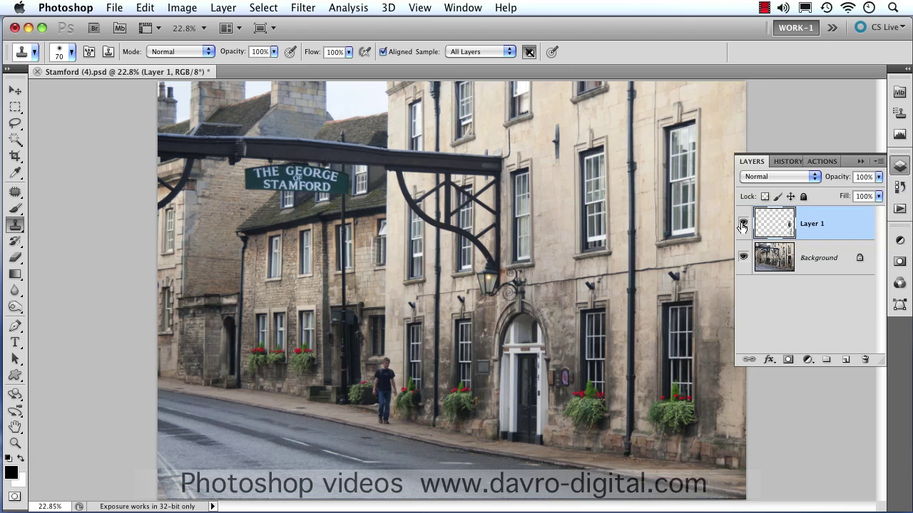
{"action": "left_click", "coordinate": [742, 227]}
{"action": "left_click", "coordinate": [745, 226]}
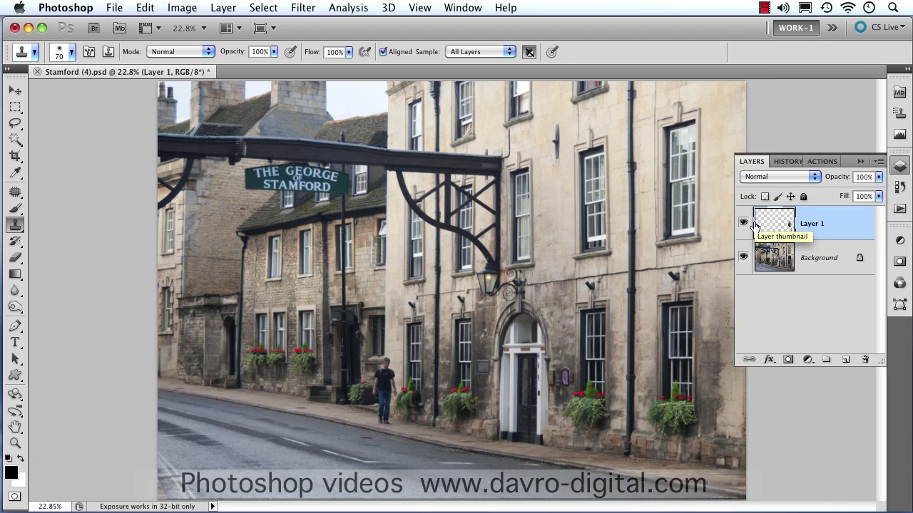
Examine the rebuilt window and surrounding wall close up with Layer 1 hidden and shown
{"action": "key", "text": "super+space"}
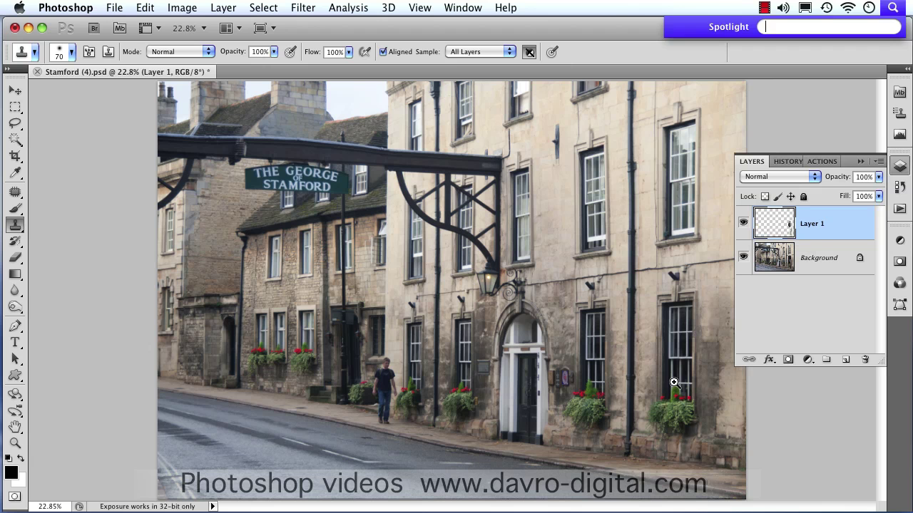
{"action": "left_click_drag", "start_coordinate": [647, 344], "coordinate": [434, 330]}
{"action": "left_click", "coordinate": [744, 226]}
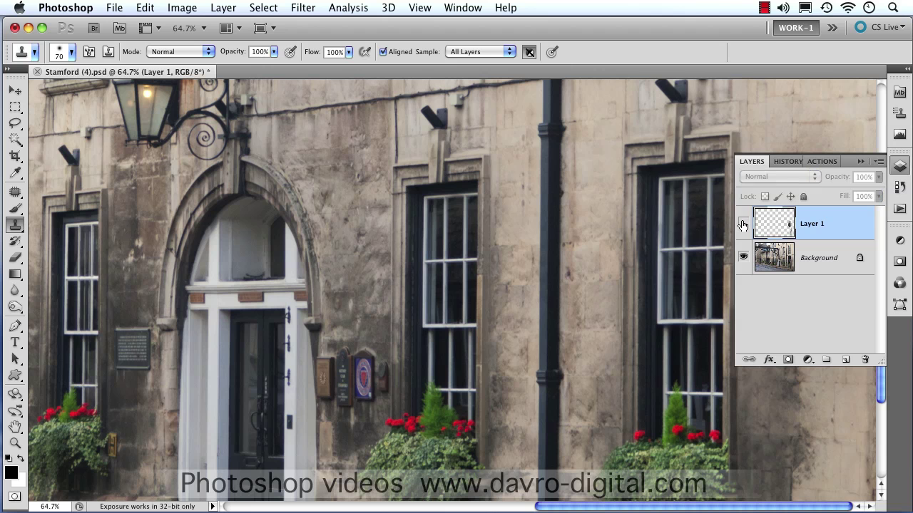
{"action": "left_click", "coordinate": [744, 226]}
{"action": "left_click", "coordinate": [745, 226]}
{"action": "left_click", "coordinate": [744, 226]}
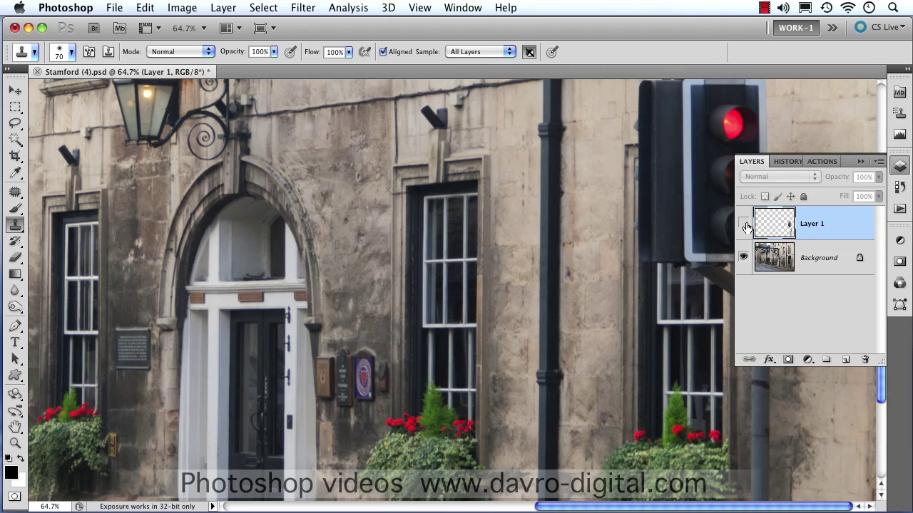
{"action": "left_click", "coordinate": [744, 226]}
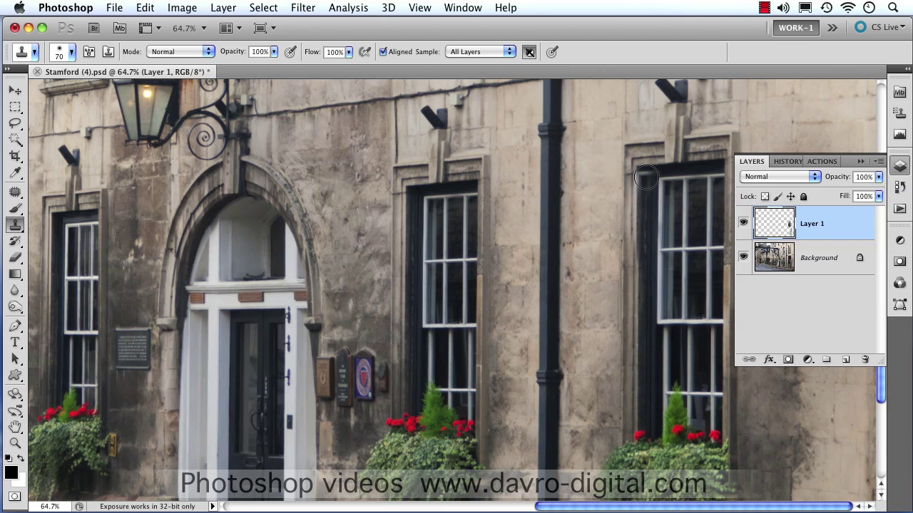